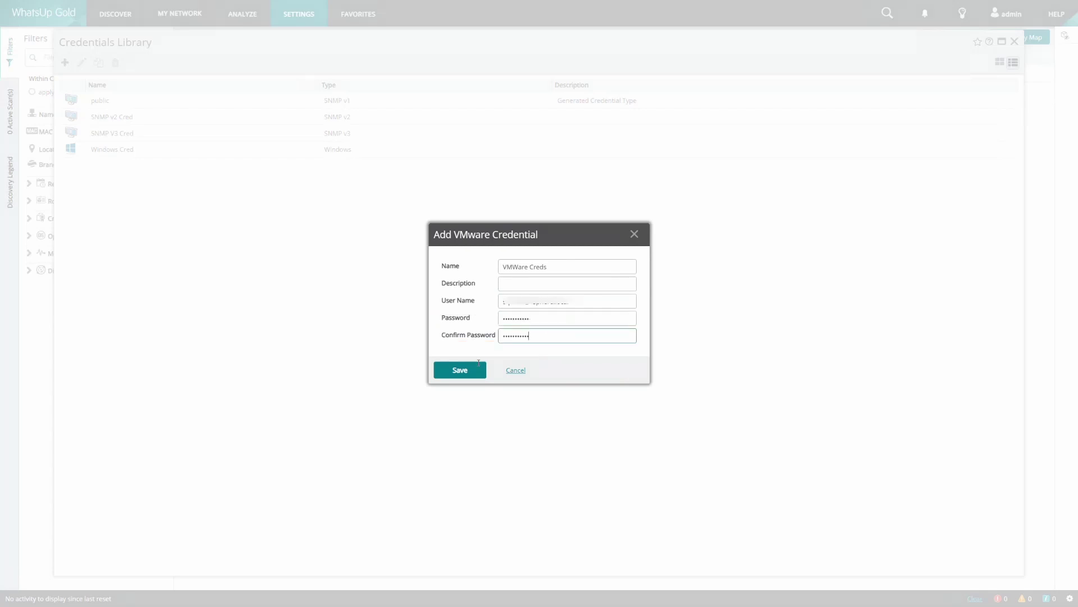
Save the VMWare Creds credential and open a new discovery scan.
left_click(466, 371)
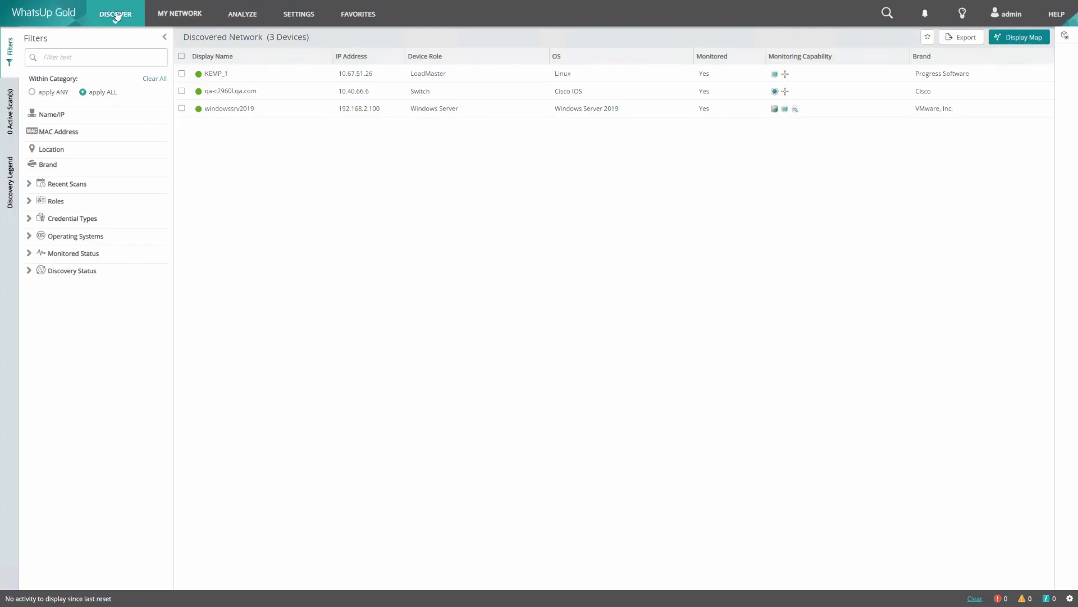
left_click(116, 14)
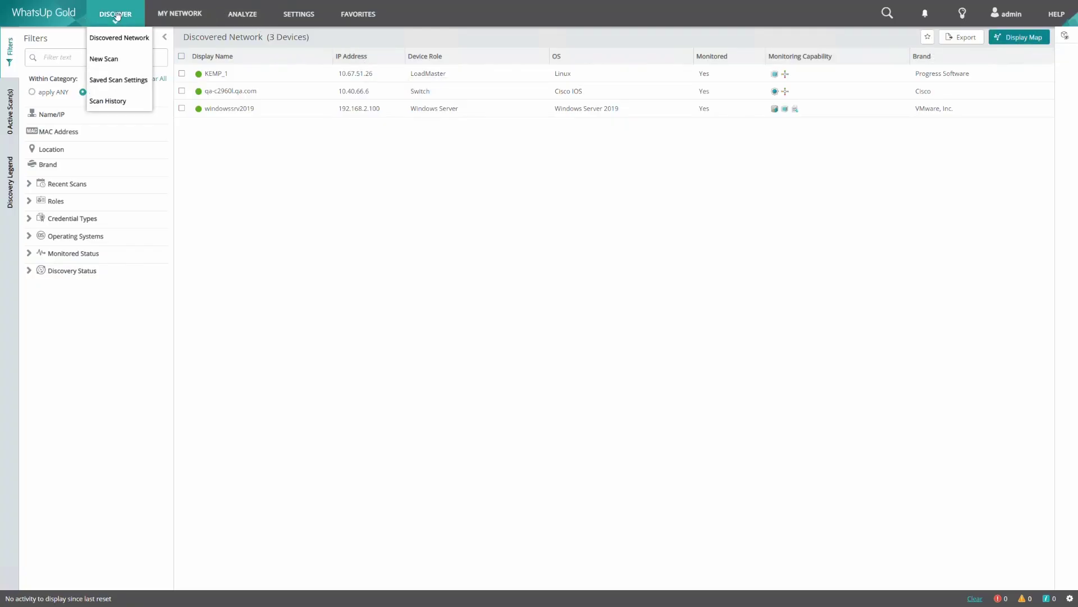
left_click(116, 59)
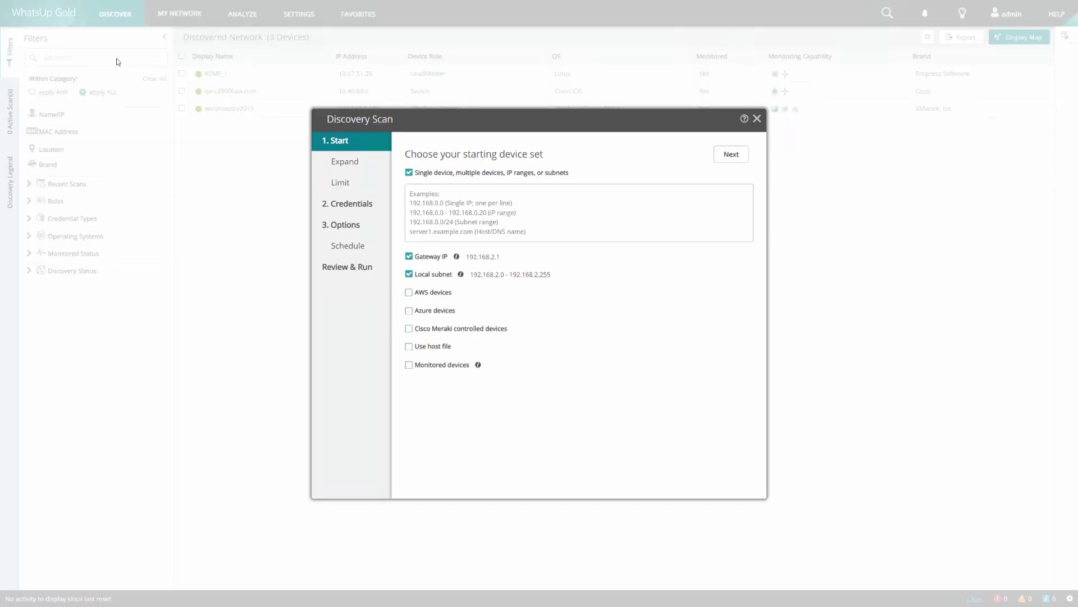
Set the scan's starting device set to 10.225.65.104 only, excluding the gateway IP and local subnet.
left_click(409, 256)
left_click(409, 274)
left_click(442, 213)
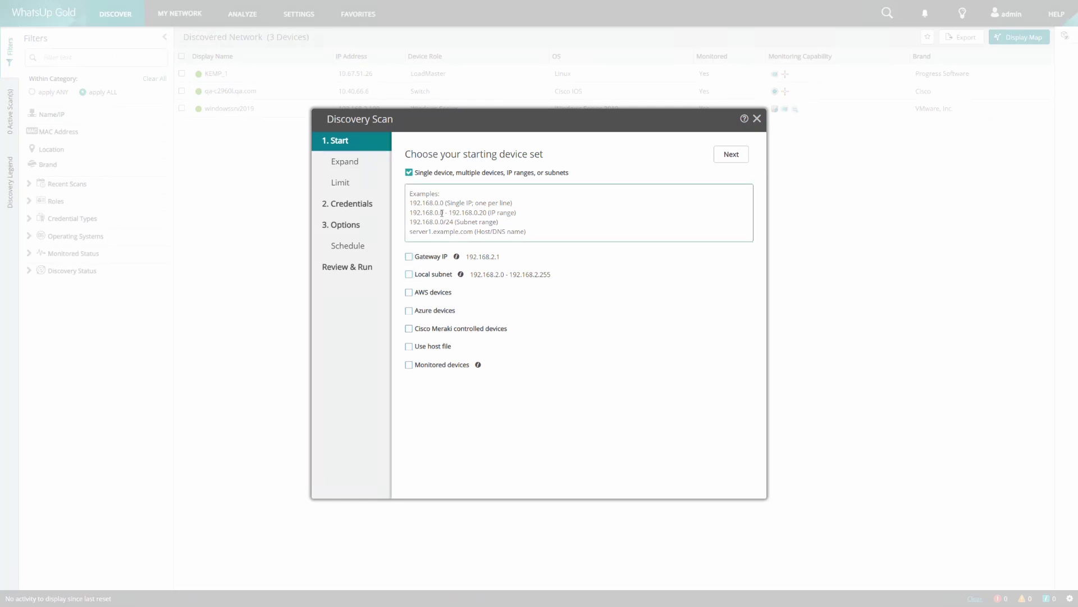
type("10.225")
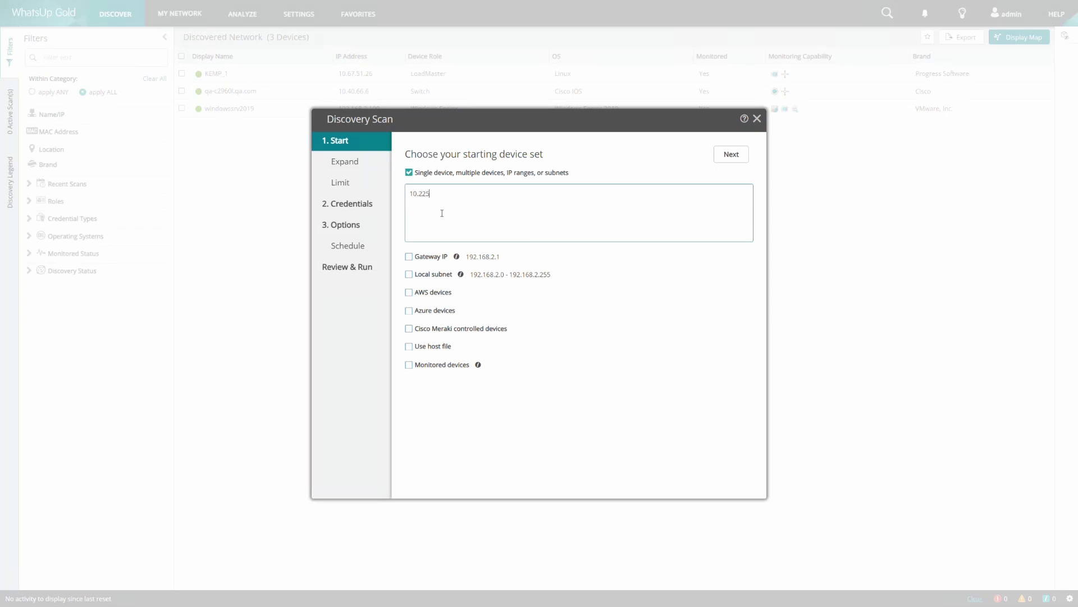
type(".65.104")
Expand the scan to the virtualization environment only, excluding wireless infrastructure and storage devices, and leave the scope limits unset.
left_click(353, 166)
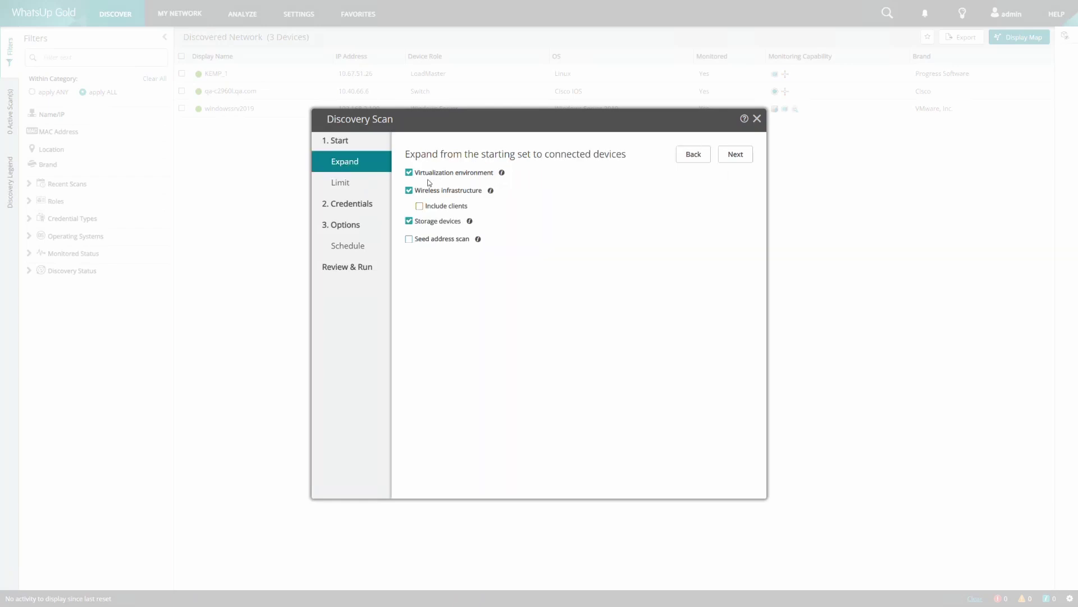
left_click(409, 191)
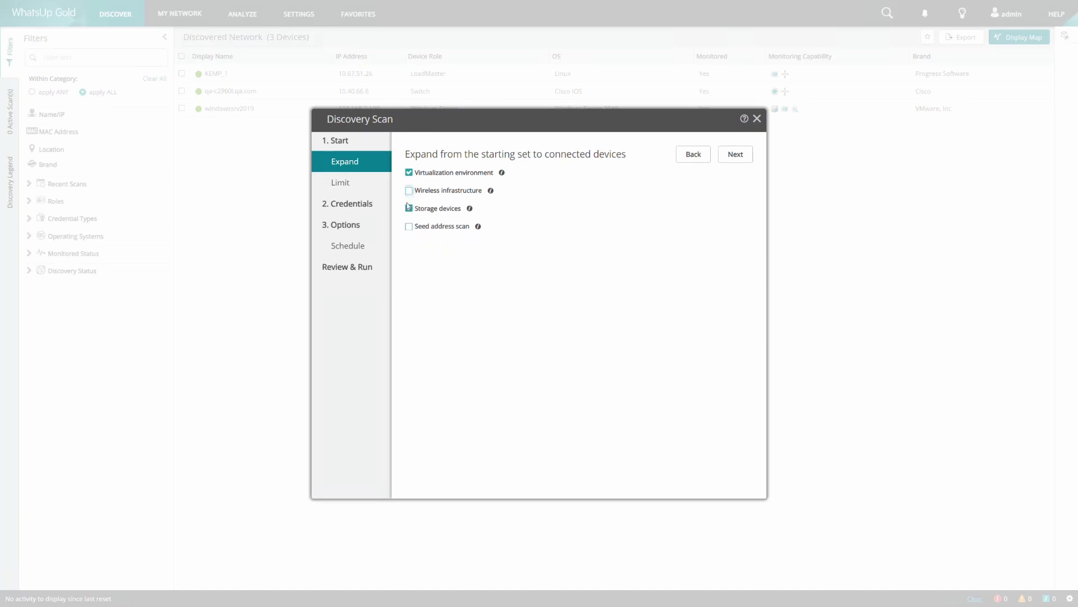
left_click(346, 190)
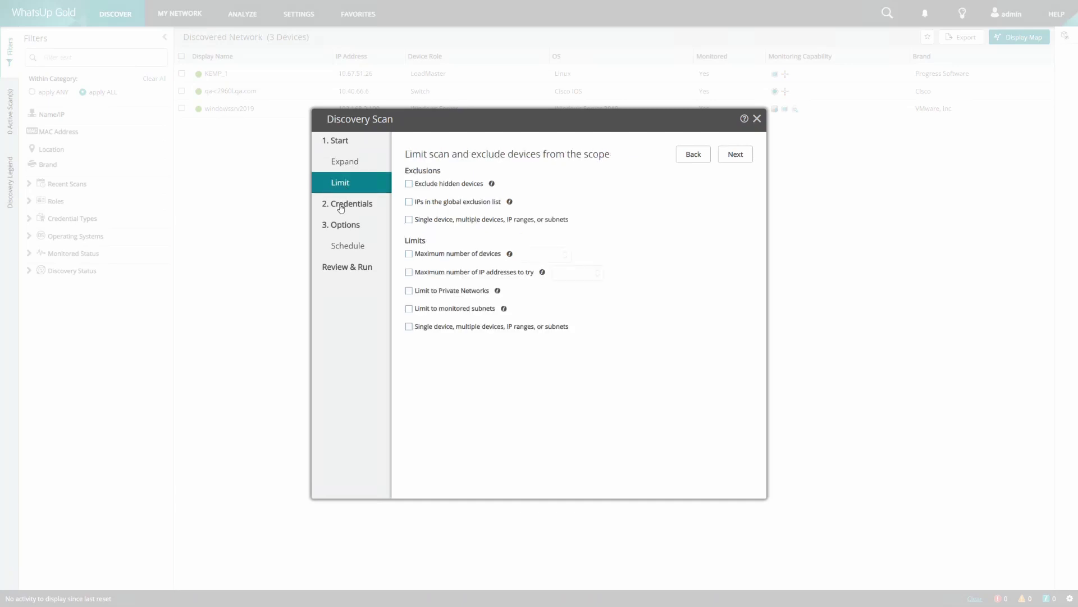
Turn off the use of all current and future credentials and select only VMWare Creds for the scan.
left_click(352, 210)
left_click(409, 172)
left_click(408, 172)
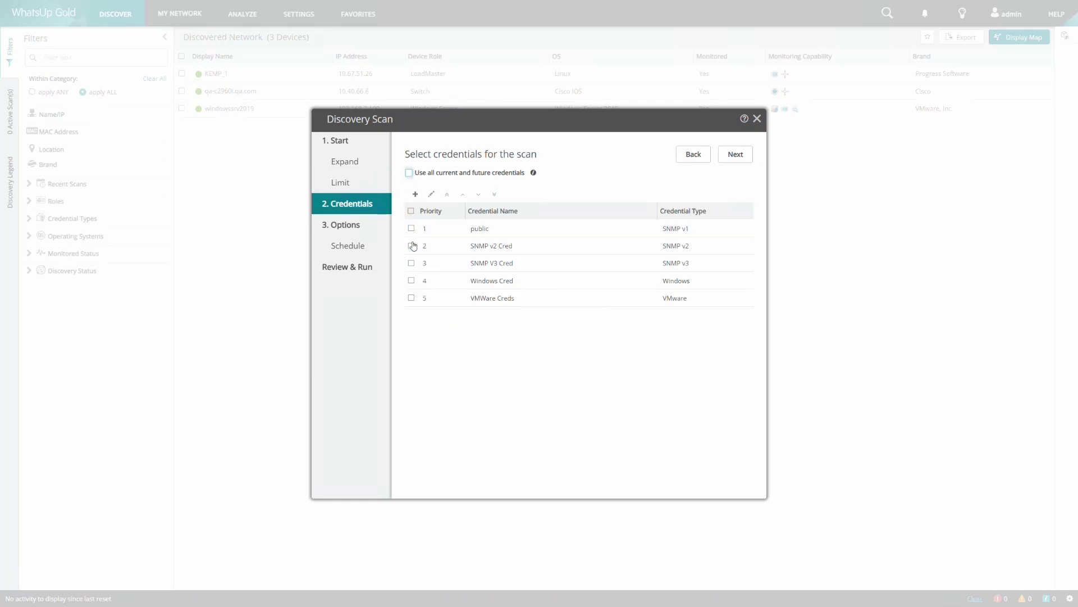
left_click(412, 298)
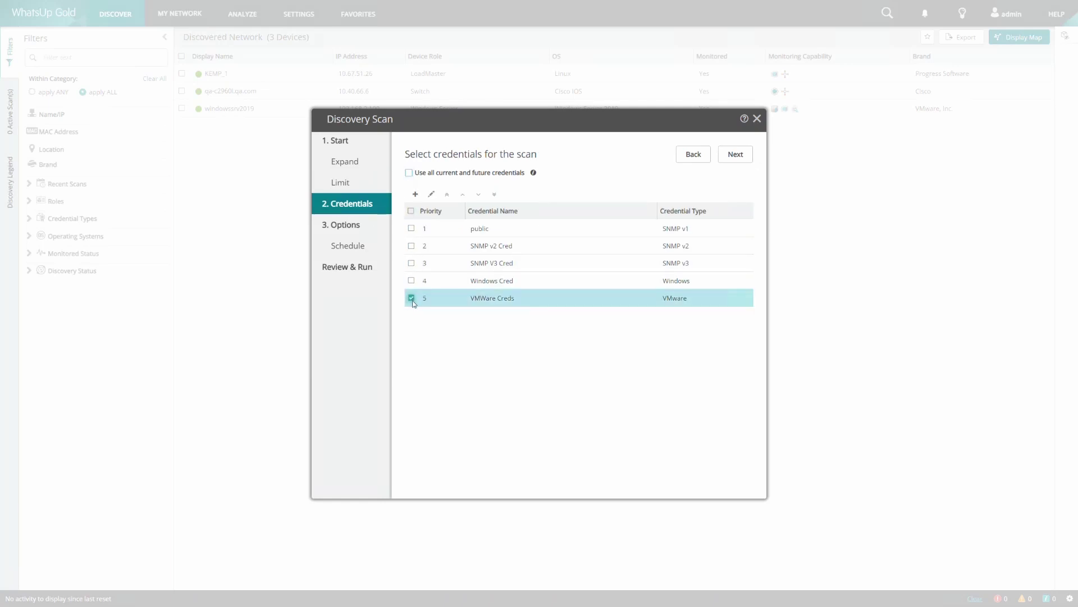
Keep the default scan options without a schedule, review the scan summary and run the discovery.
left_click(351, 227)
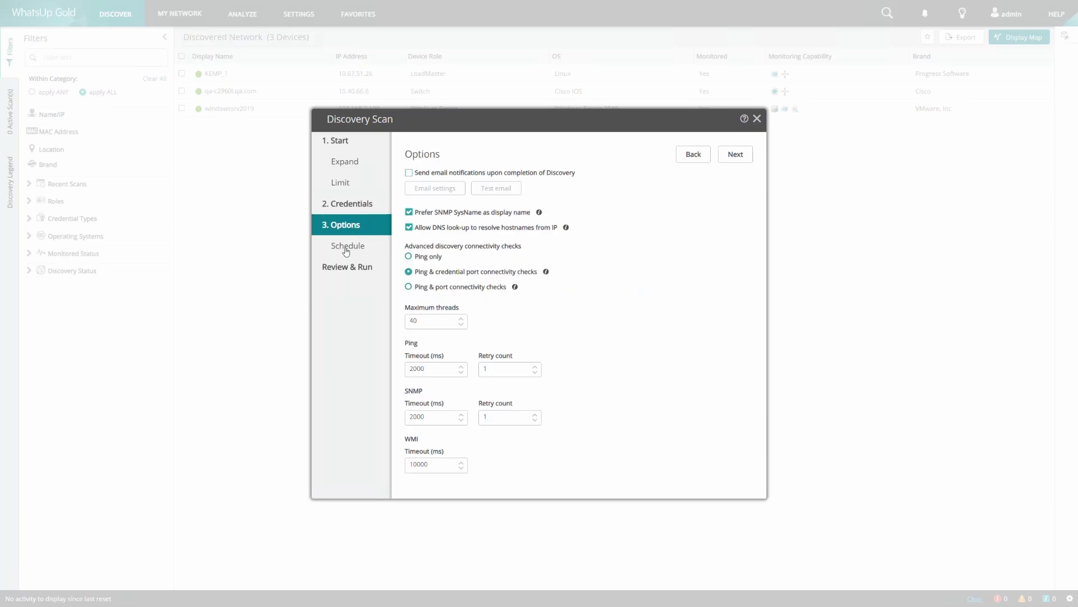
left_click(346, 251)
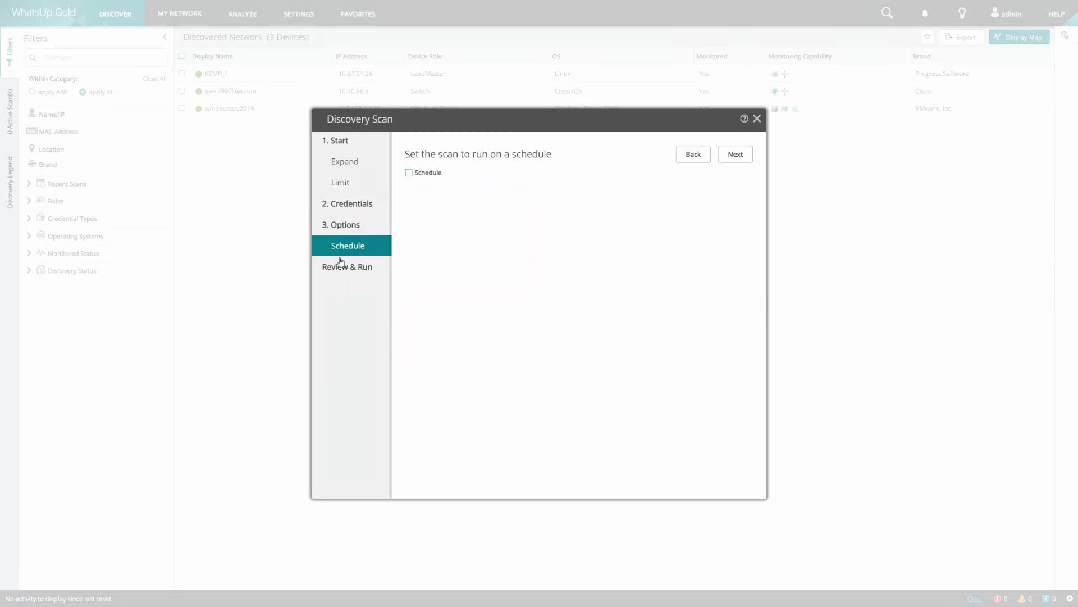
left_click(339, 268)
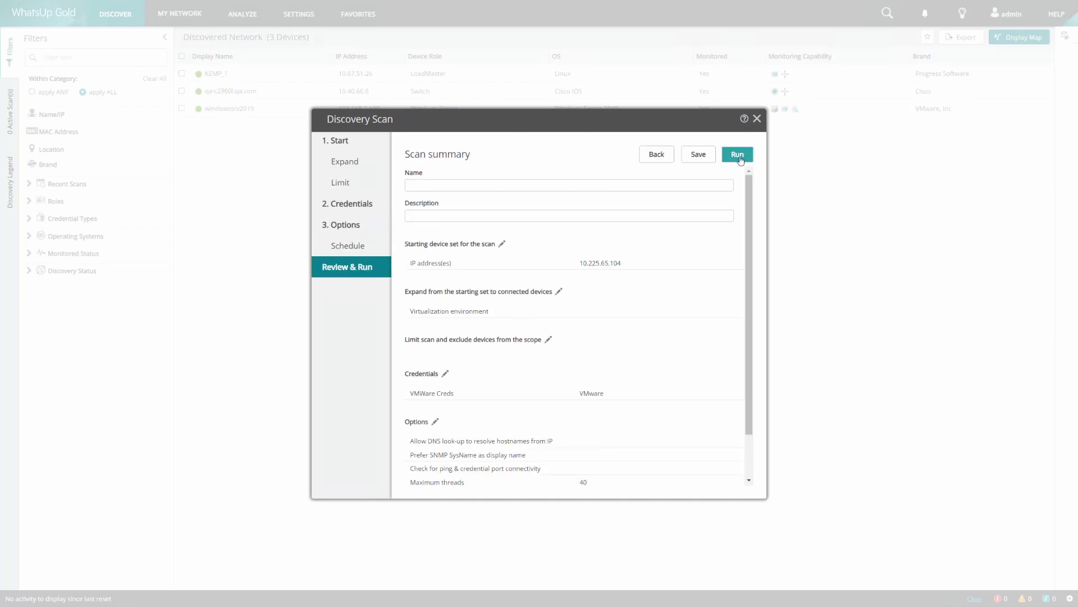
left_click(738, 156)
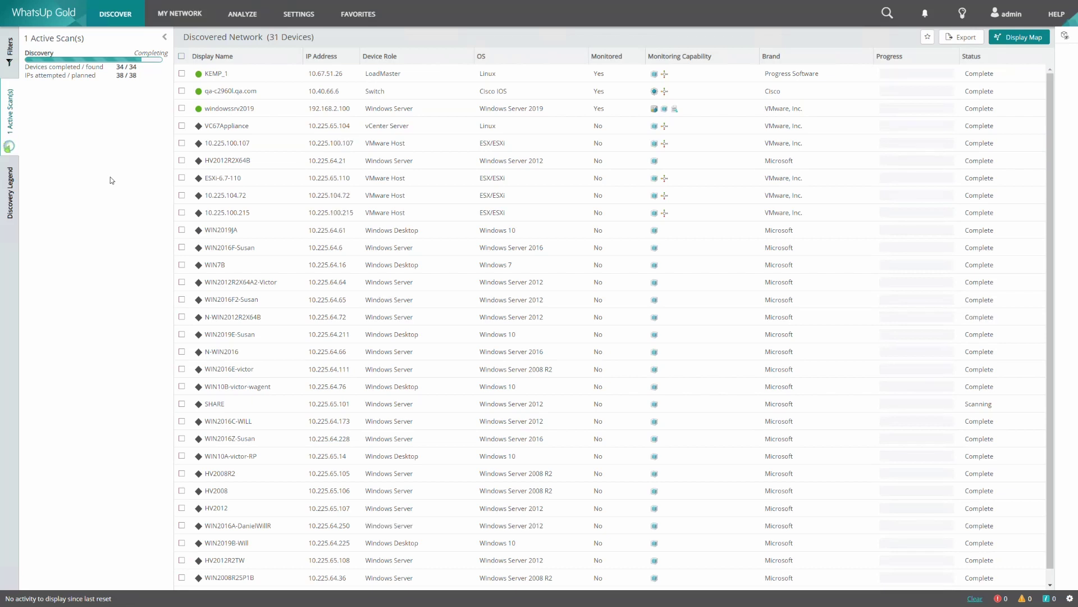
Filter the discovered network to the 11/15/2022 11:55:14 am discovery and select all of its devices.
left_click(8, 54)
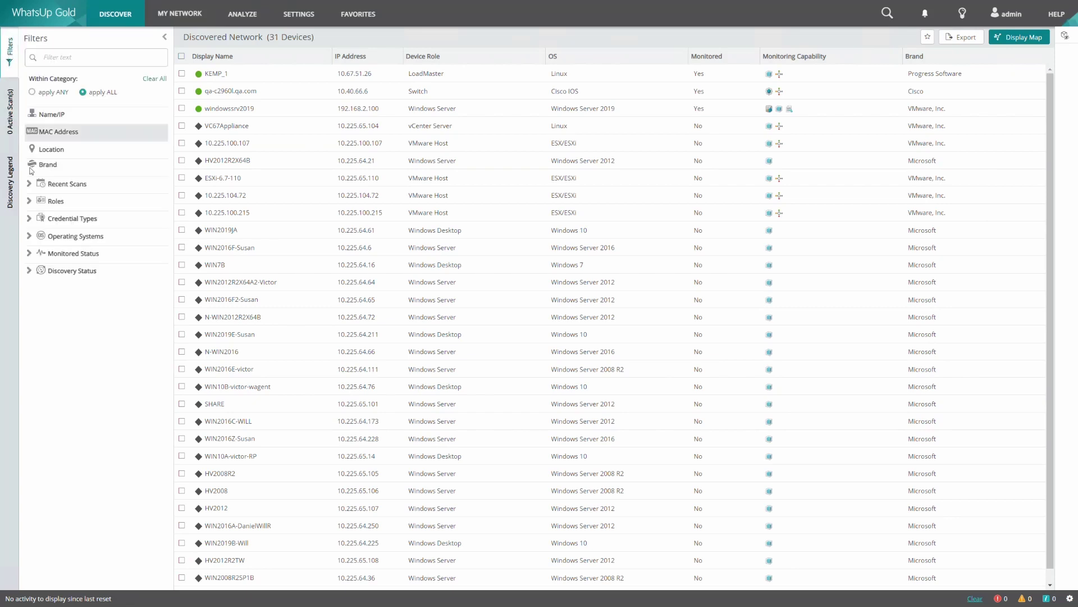
left_click(29, 186)
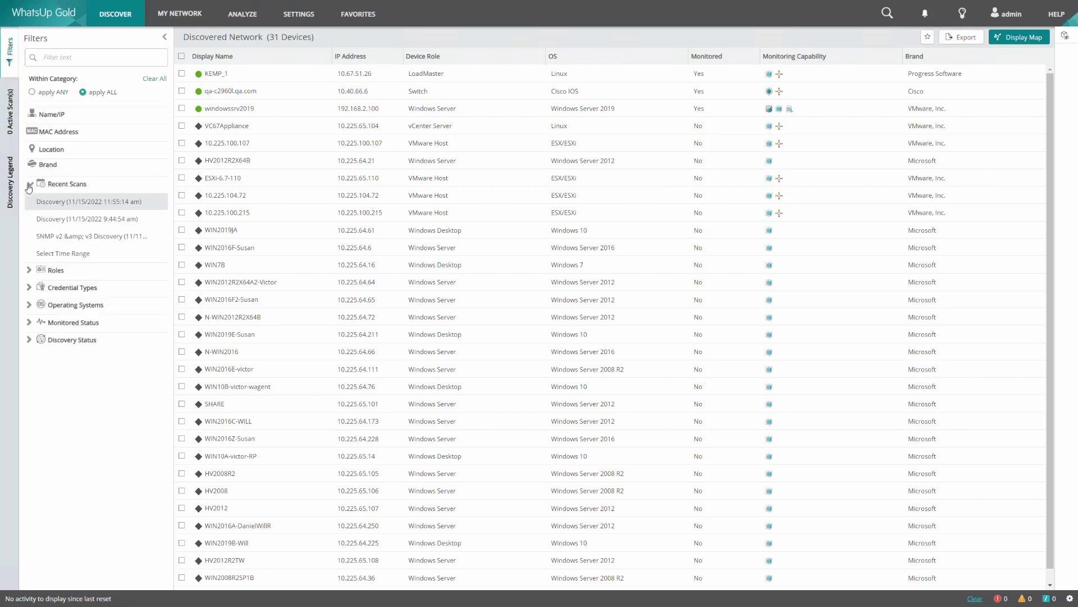
left_click(134, 202)
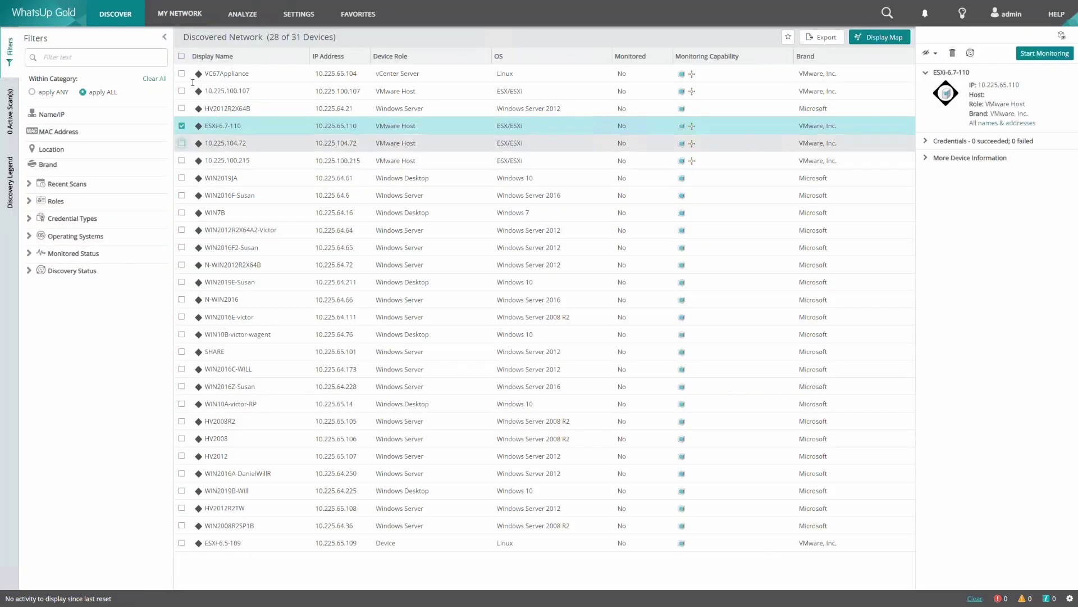
left_click(181, 57)
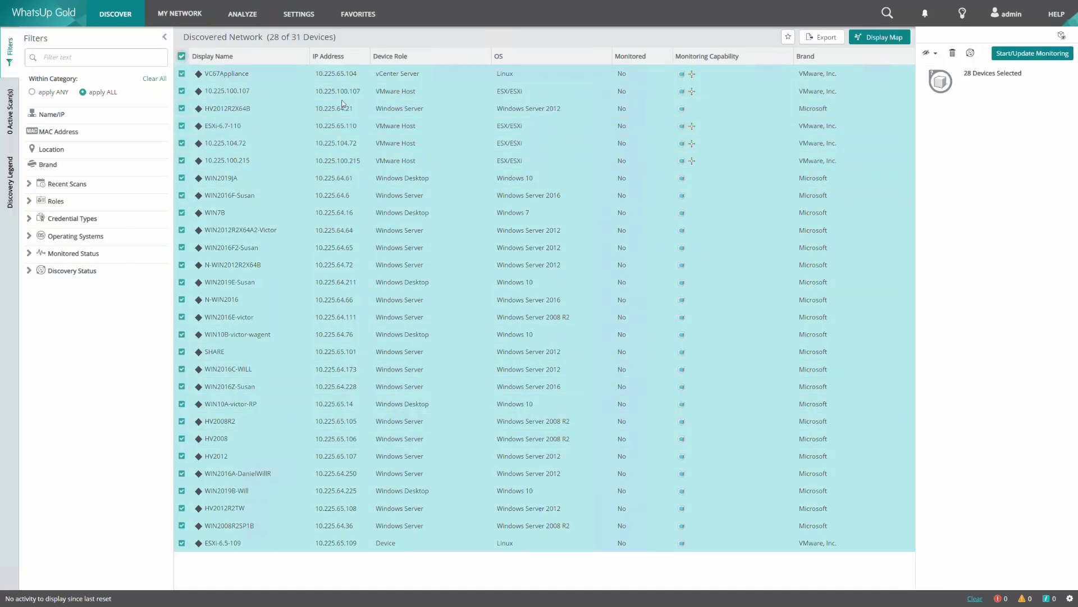
Set up monitoring for the selected devices and create a new group named VMWare Devices under My Network.
left_click(1032, 55)
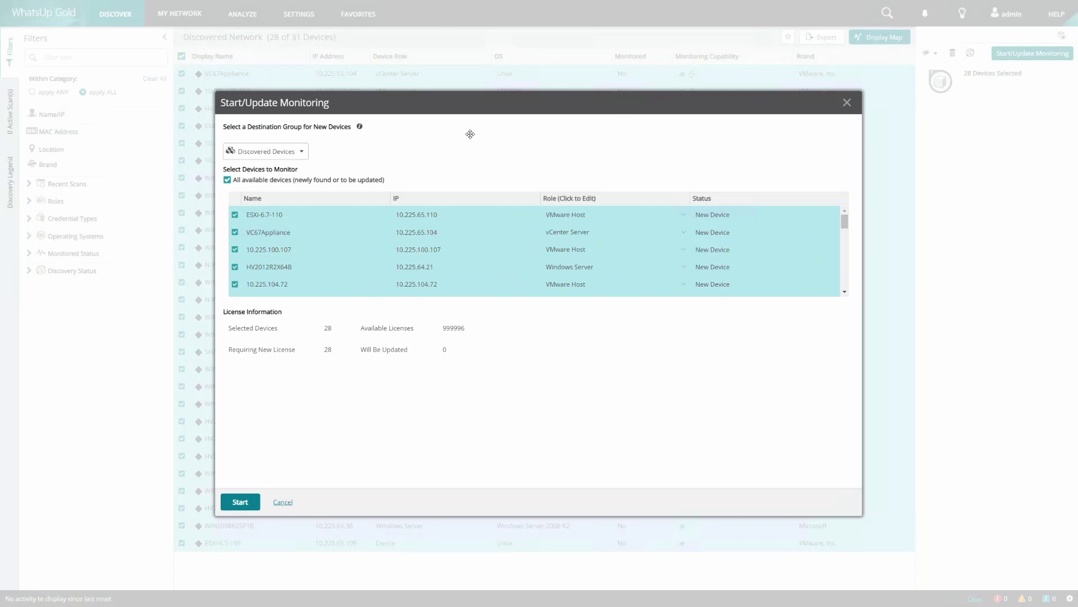
left_click(301, 151)
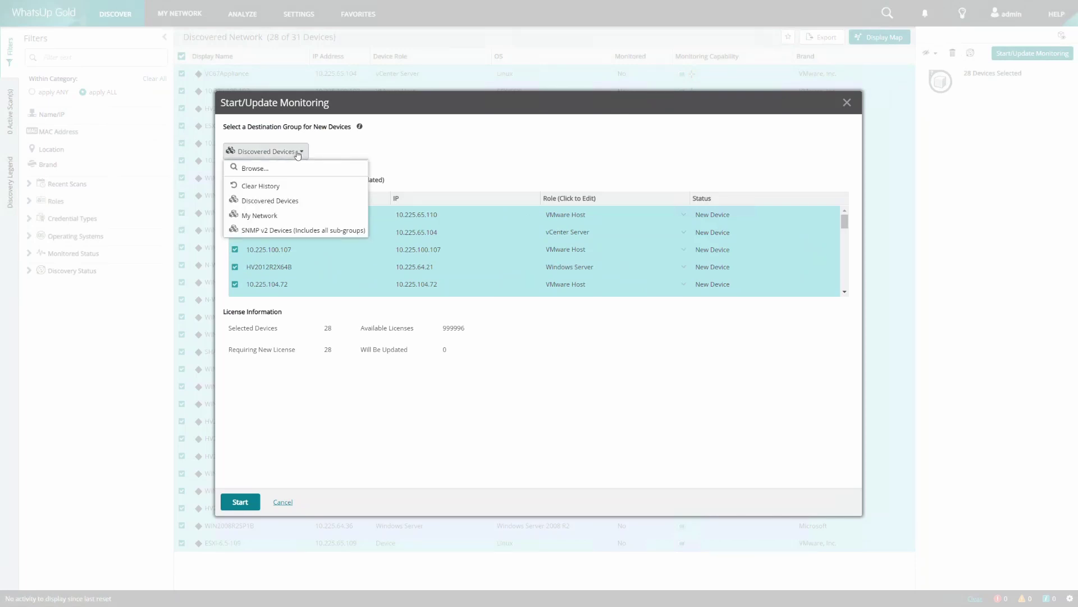
left_click(268, 169)
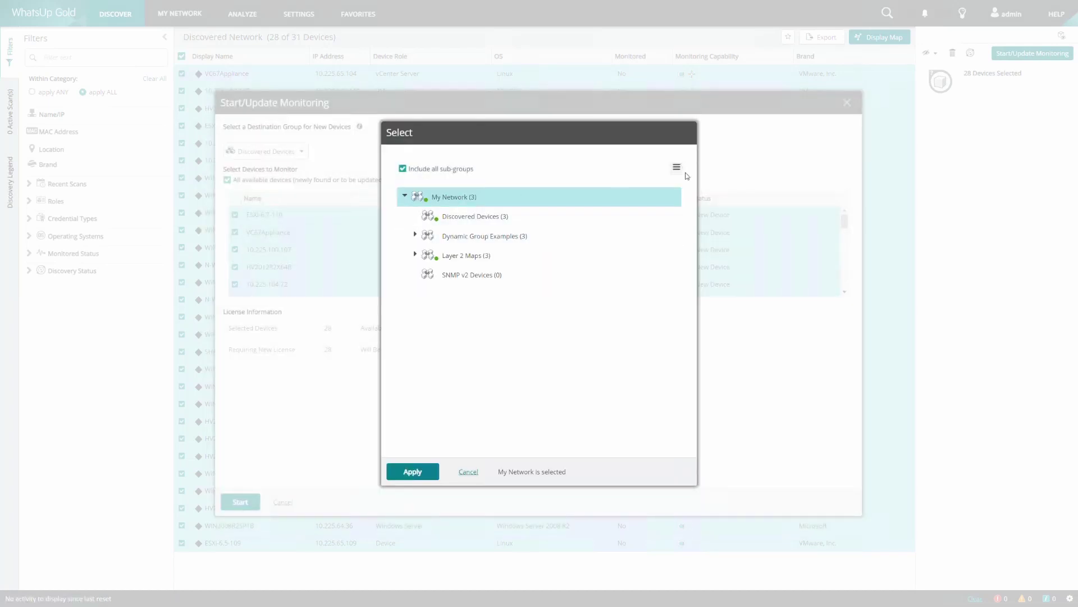
left_click(677, 167)
left_click(696, 187)
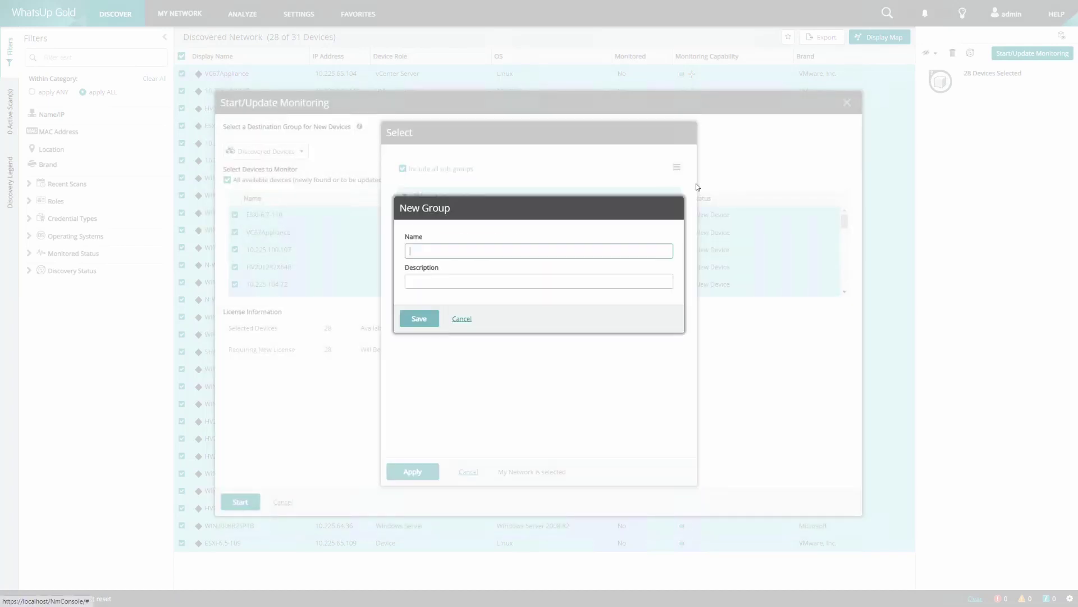
type("Webinar Devices")
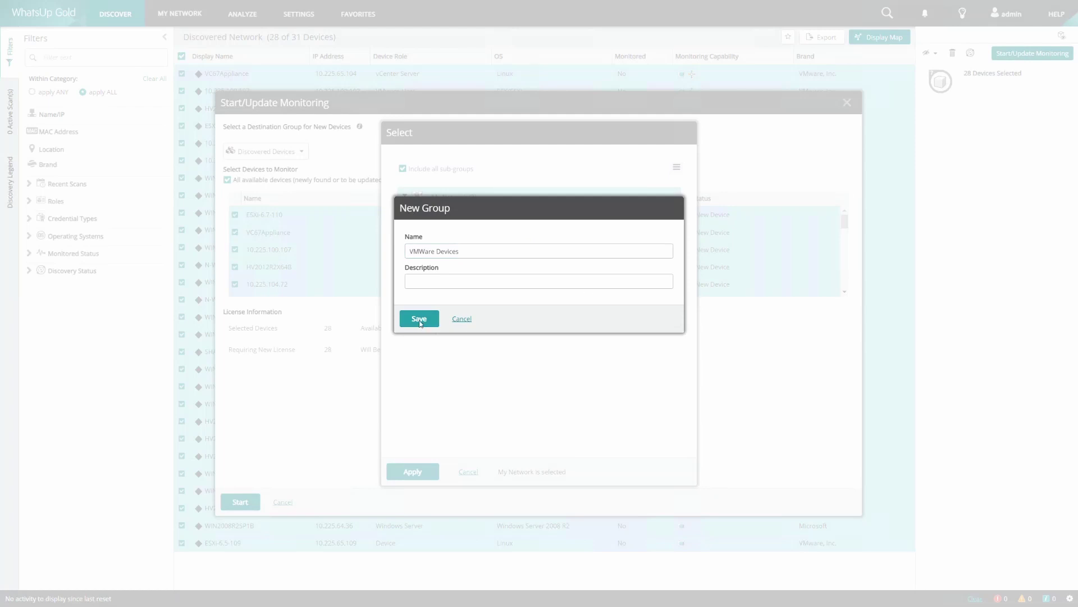
left_click(419, 322)
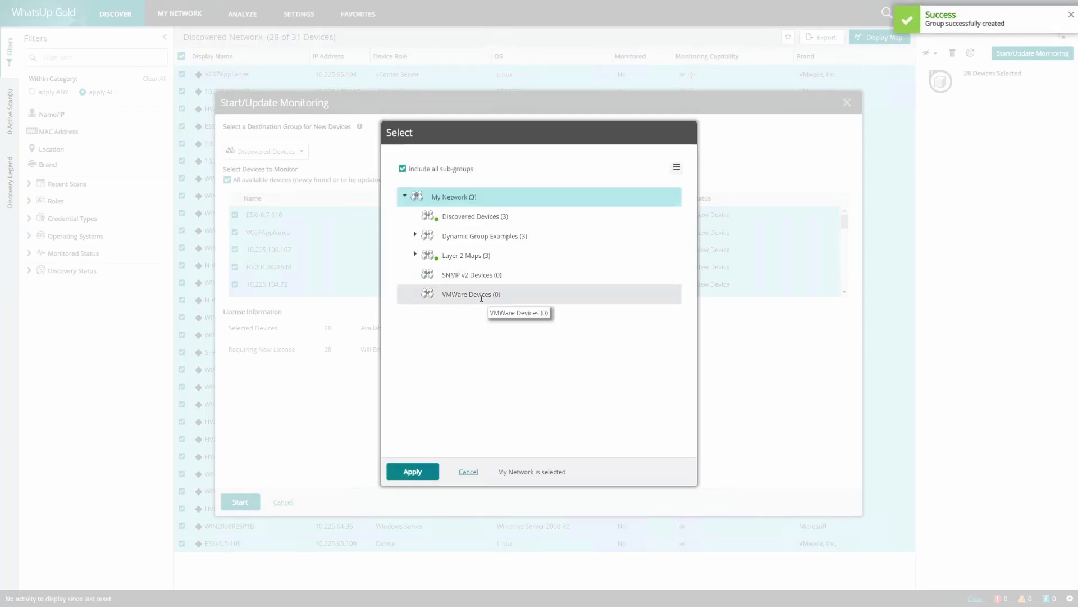
Choose VMWare Devices as the destination group and start monitoring the selected devices.
left_click(481, 295)
left_click(413, 471)
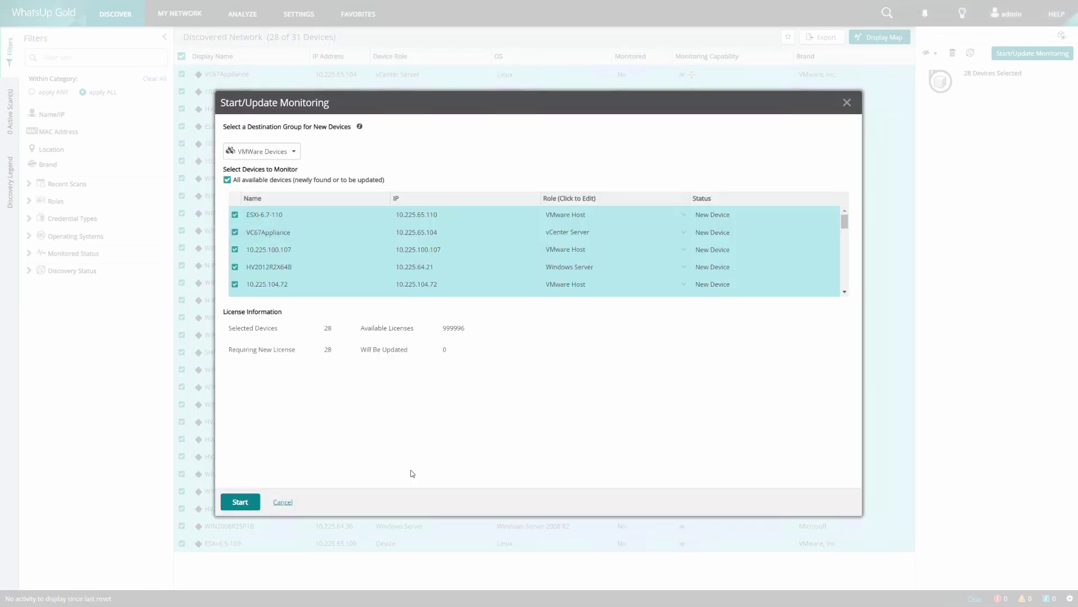
left_click(241, 502)
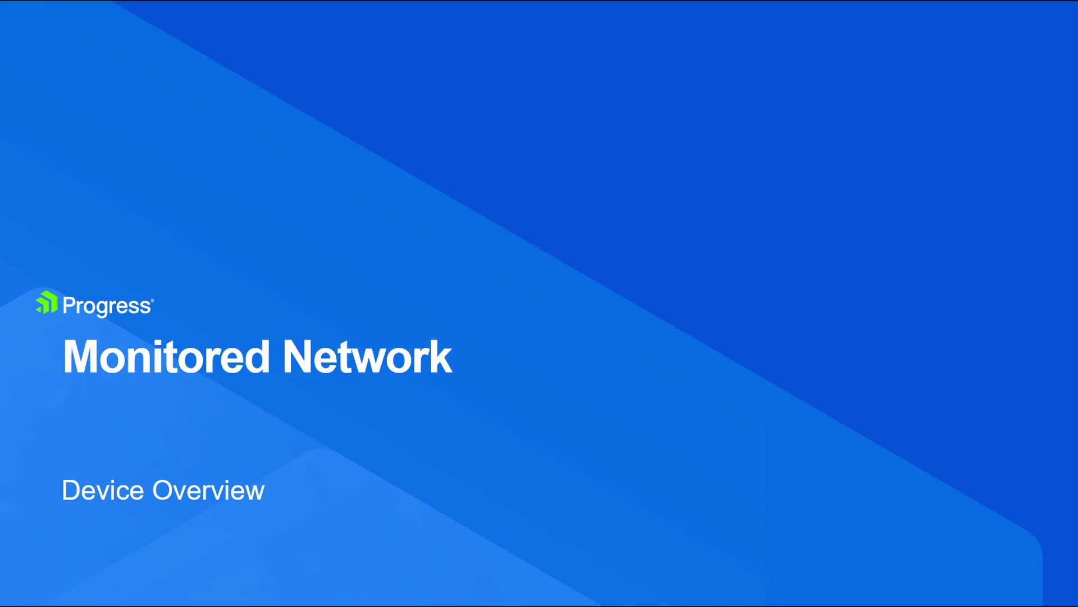
Examine the hosted virtual machines in the inventory of the VC67Appliance device's properties, closing the properties when done.
left_click(180, 299)
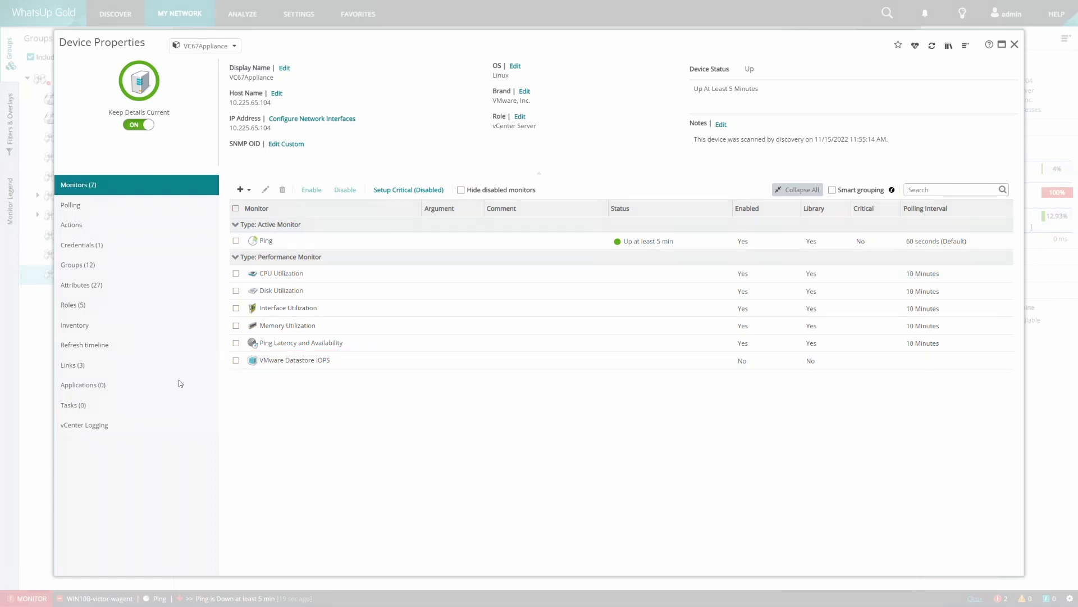
left_click(99, 329)
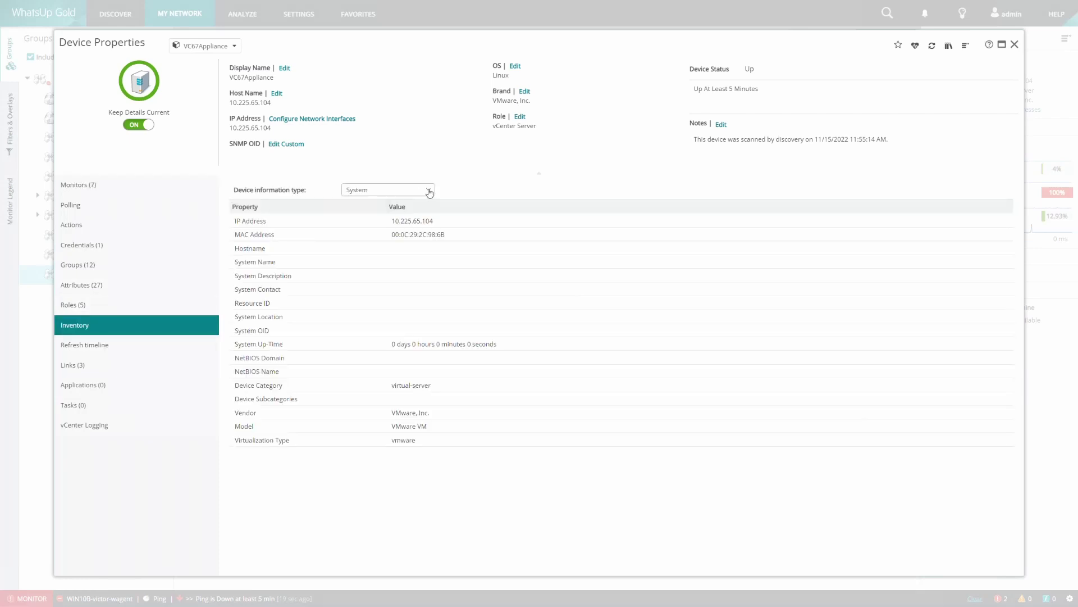
left_click(431, 194)
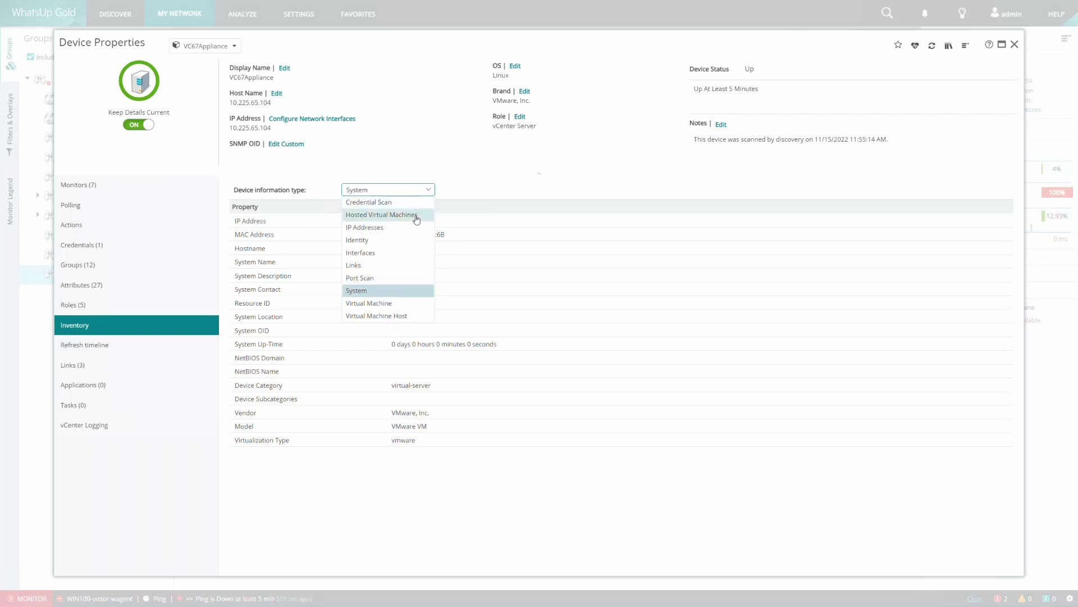
left_click(416, 220)
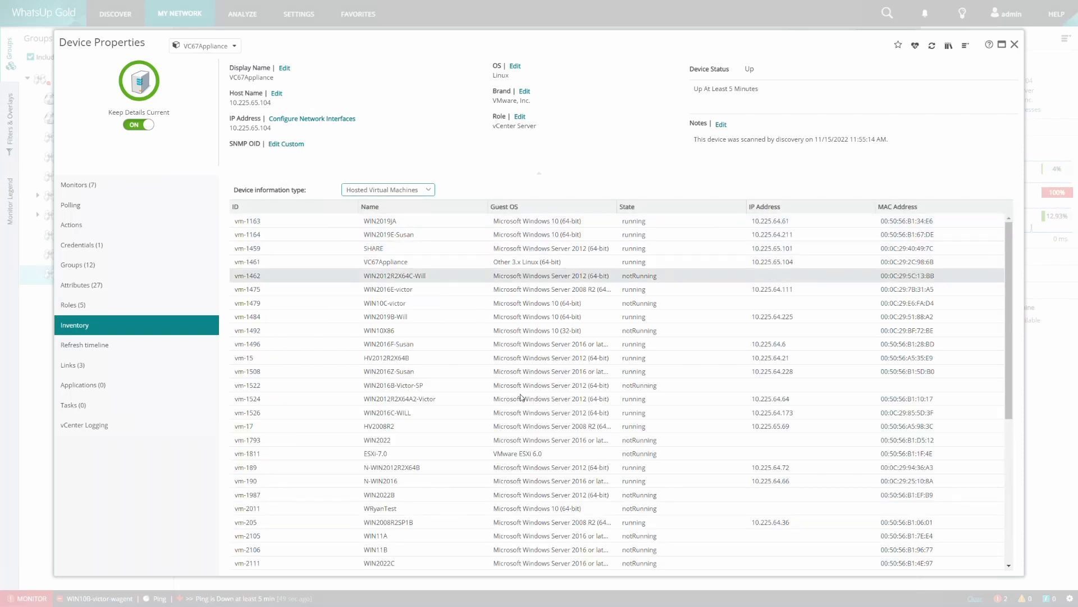
key("Escape")
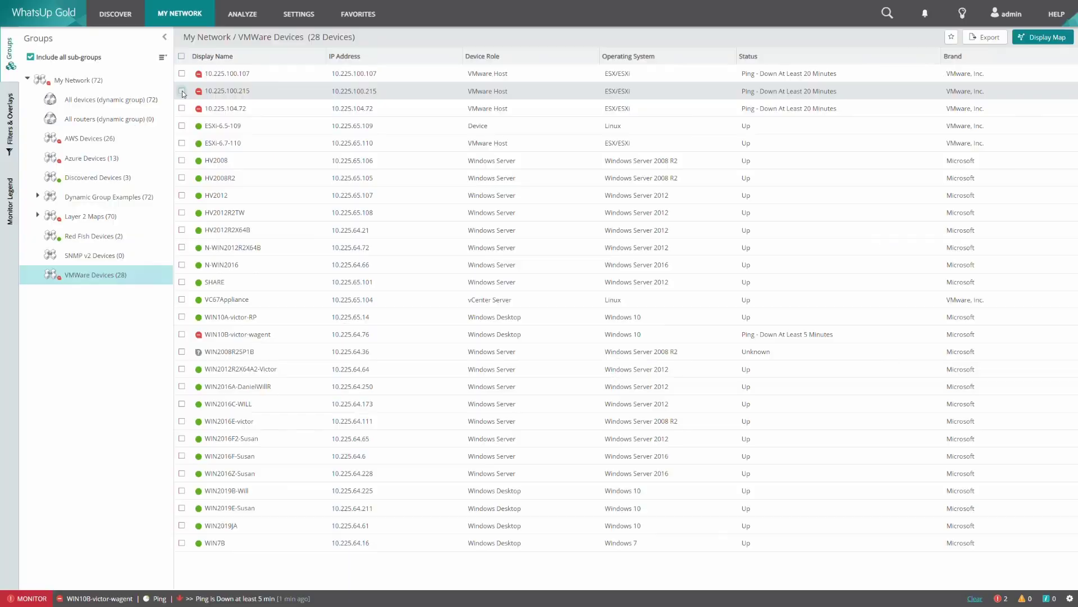
Review the monitors assigned to the ESXi-6.7-110 host in its device properties, closing the properties when done.
left_click(182, 143)
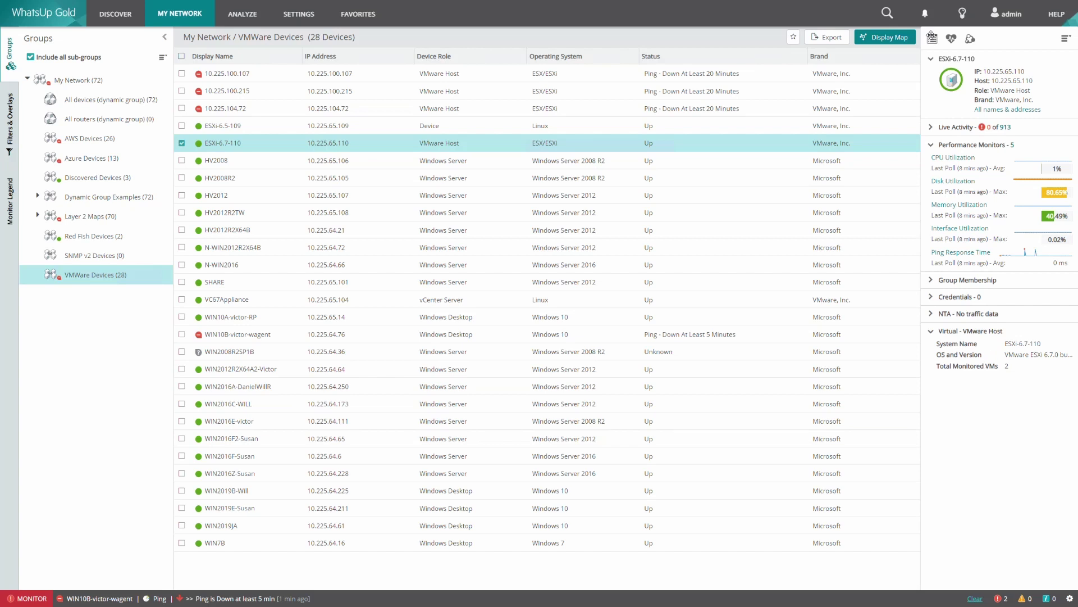
left_click(933, 38)
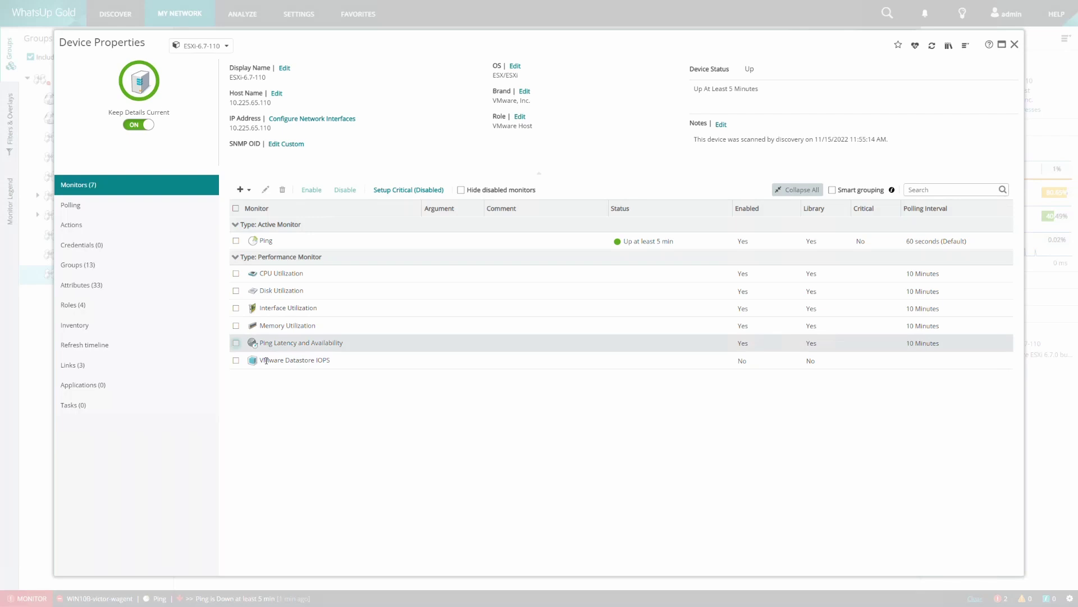
key("Escape")
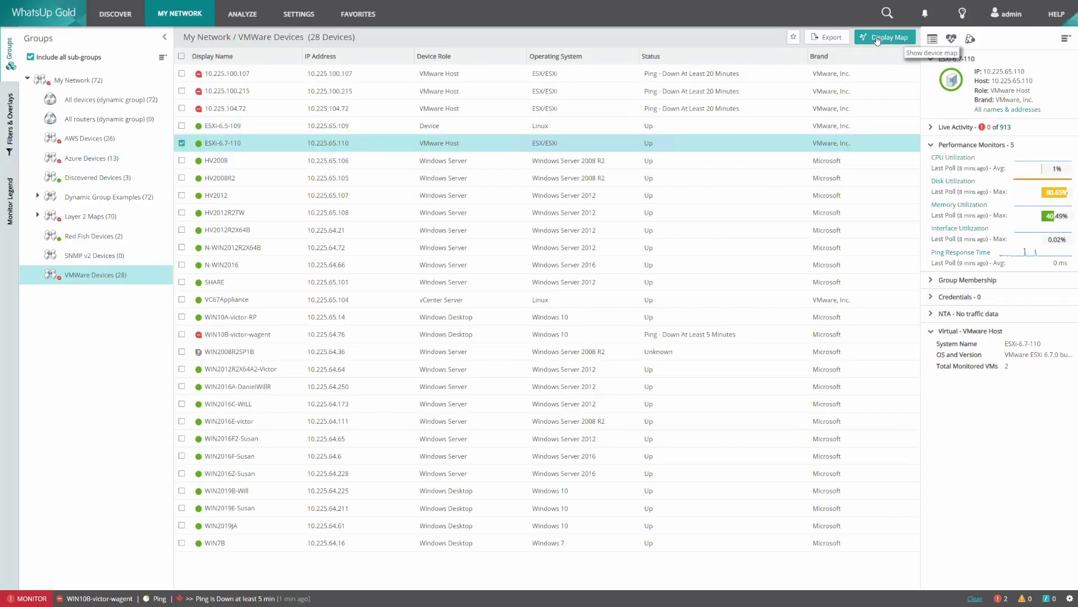
Display the VMWare Devices group as a map and select the VC67Appliance node to examine its connections.
left_click(897, 39)
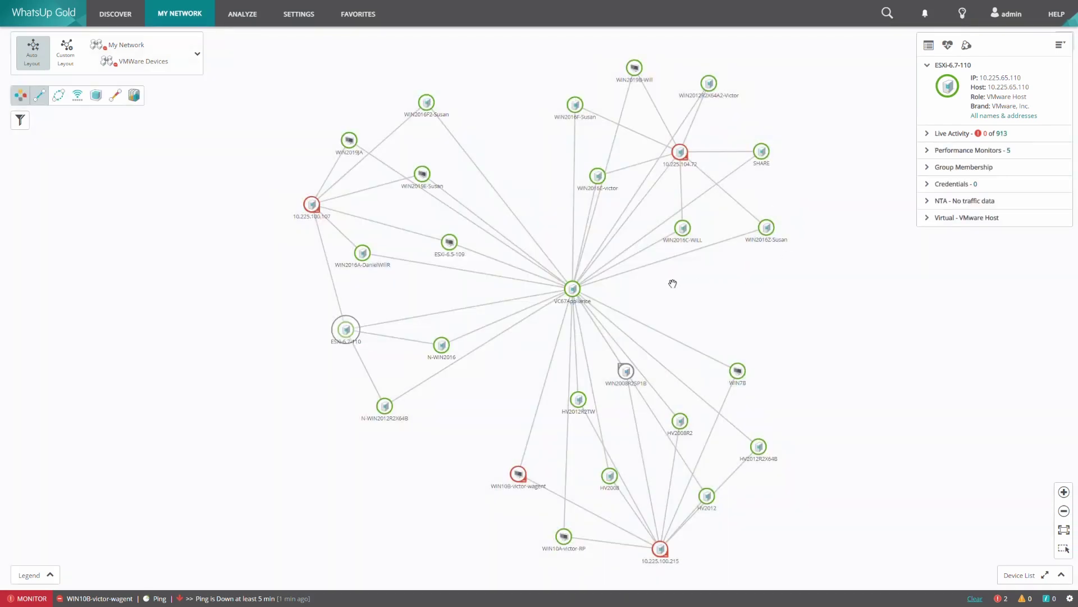
left_click(571, 291)
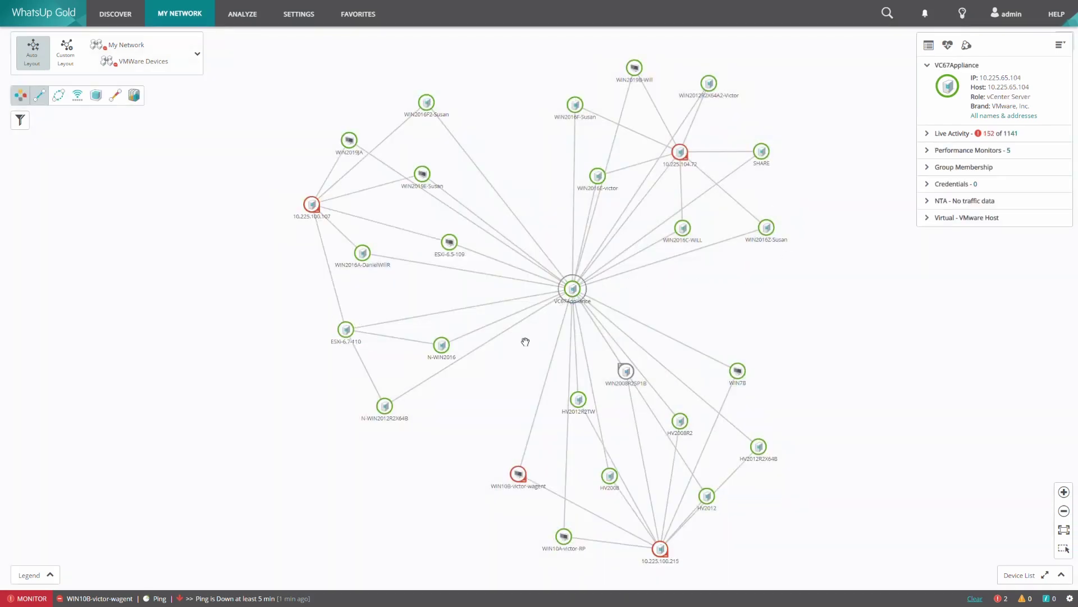